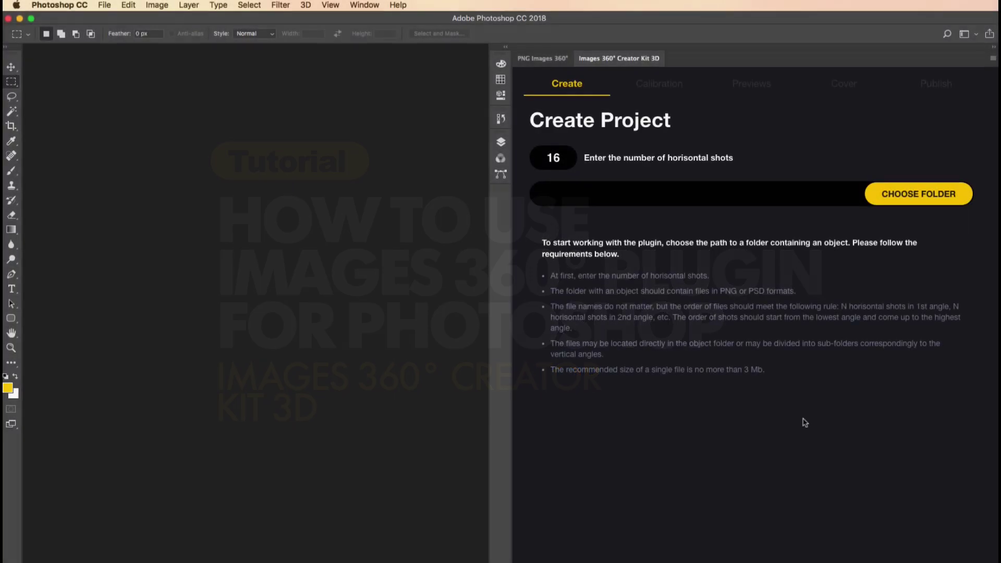
Step: Import the PNG shots from the abstract-form/str_01 folder into the Images 360° plugin
{"action": "left_click", "coordinate": [920, 196]}
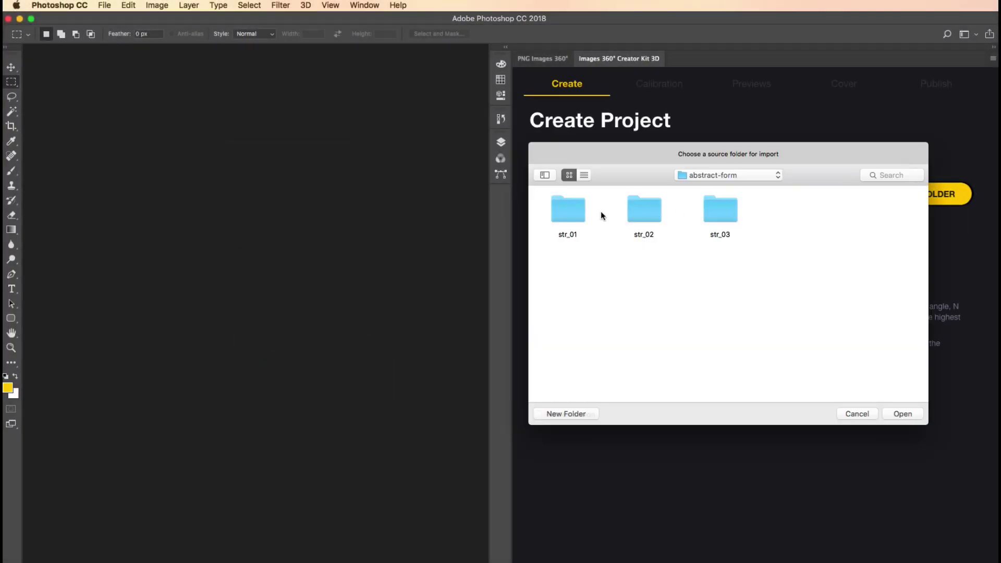
{"action": "double_click", "coordinate": [574, 211]}
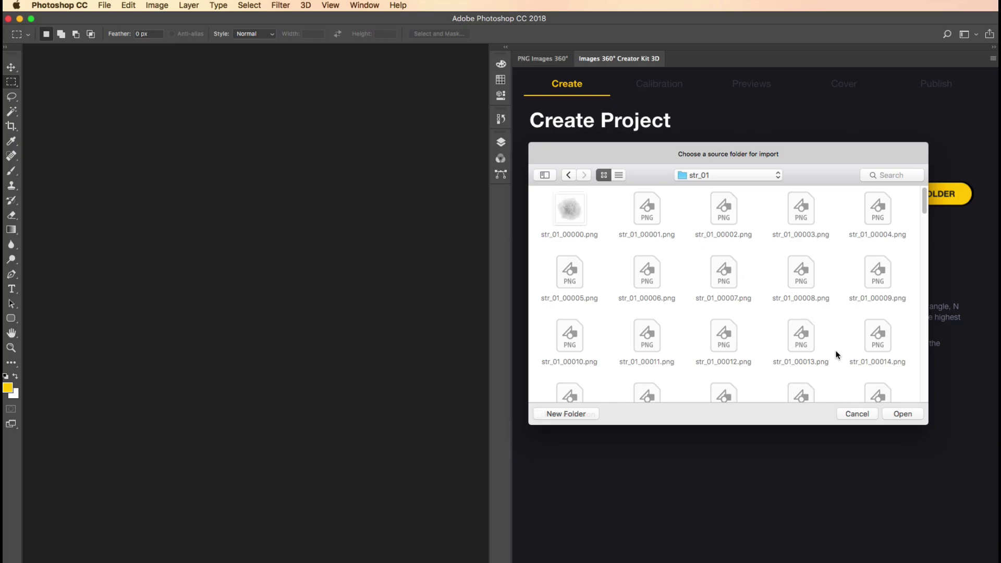
{"action": "left_click", "coordinate": [901, 412]}
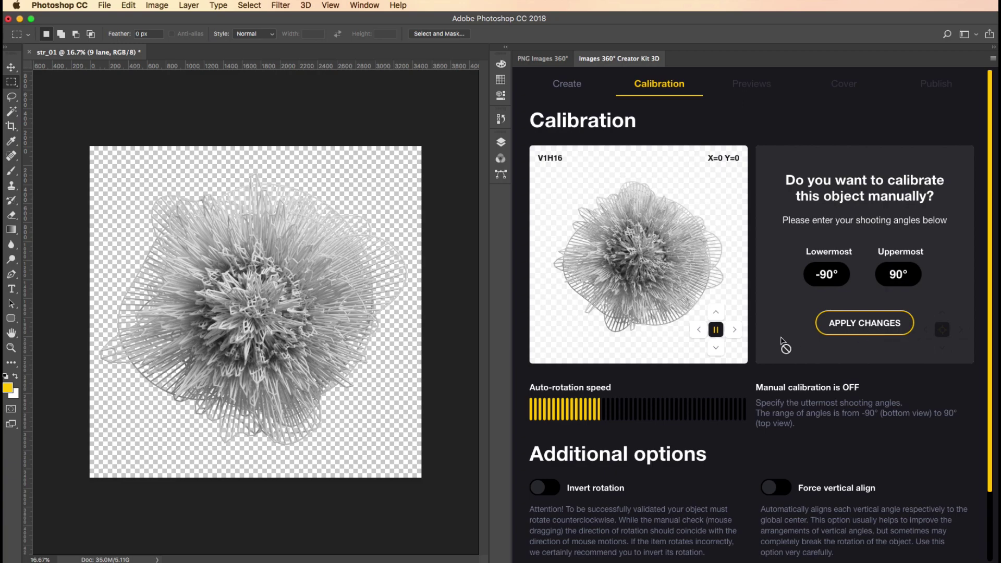
Step: Slow the preview's auto-rotation, test stepping vertical angles, and pause the rotation
{"action": "left_click_drag", "start_coordinate": [599, 410], "coordinate": [564, 411]}
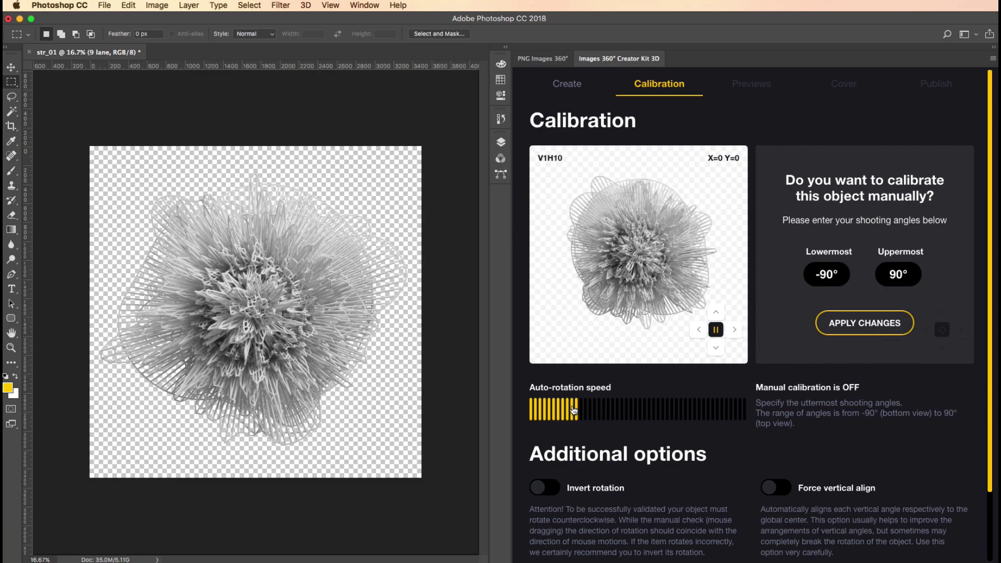
{"action": "mouse_move", "coordinate": [640, 240]}
{"action": "left_mouse_down"}
{"action": "mouse_move", "coordinate": [640, 276]}
{"action": "mouse_move", "coordinate": [649, 289]}
{"action": "mouse_move", "coordinate": [666, 286]}
{"action": "mouse_move", "coordinate": [645, 281]}
{"action": "left_mouse_up"}
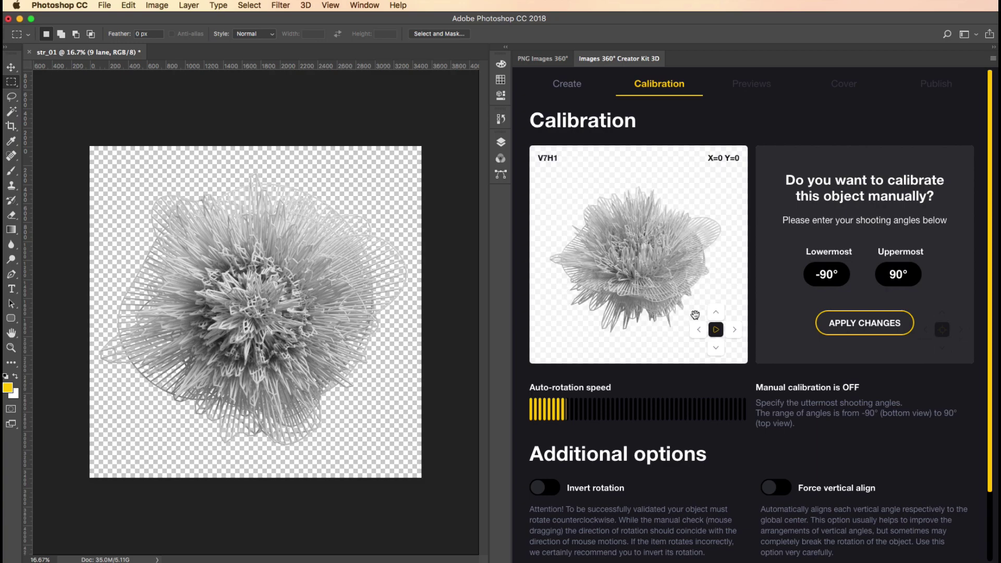
{"action": "left_click", "coordinate": [716, 330]}
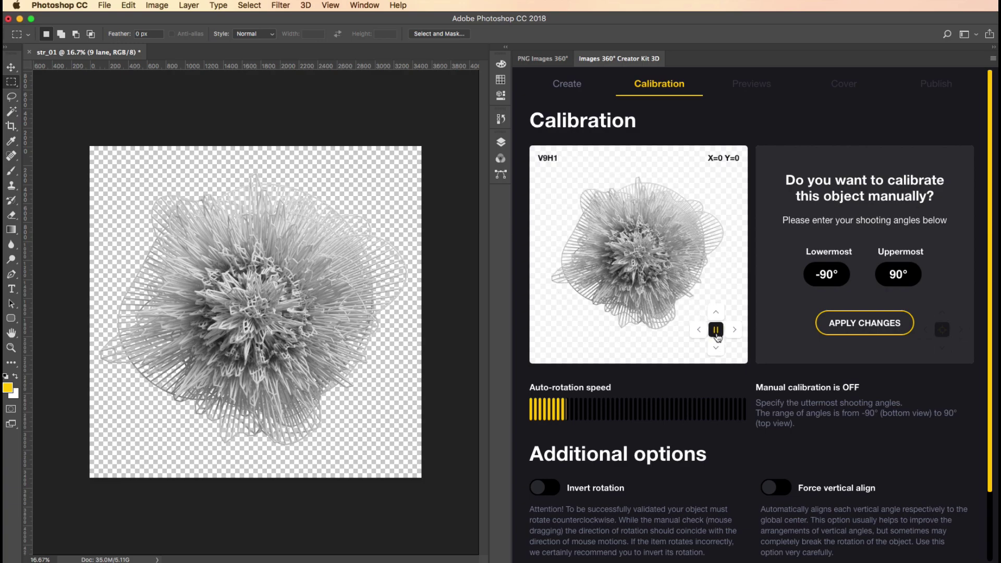
{"action": "left_click", "coordinate": [715, 315]}
{"action": "left_click", "coordinate": [715, 315]}
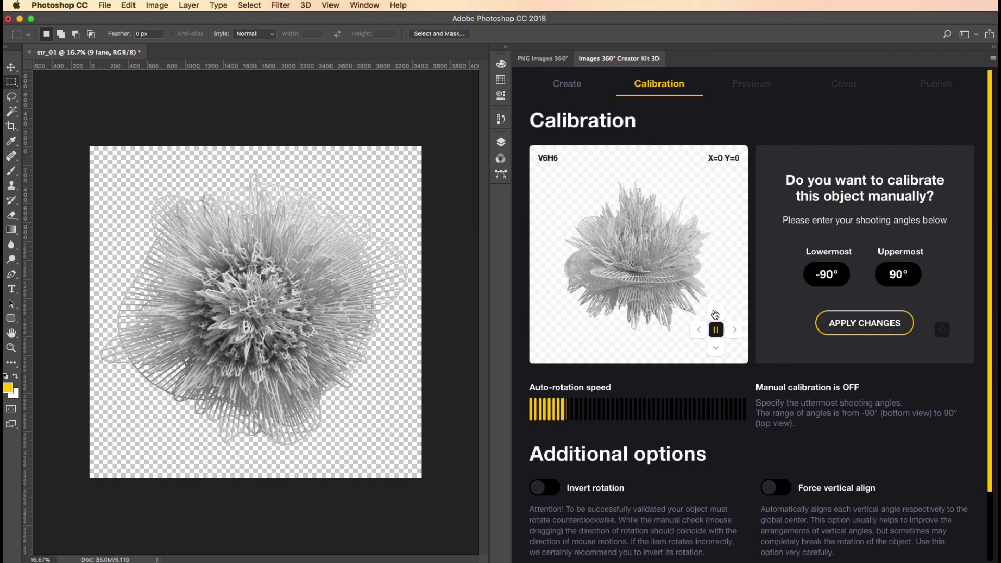
{"action": "left_click", "coordinate": [716, 329]}
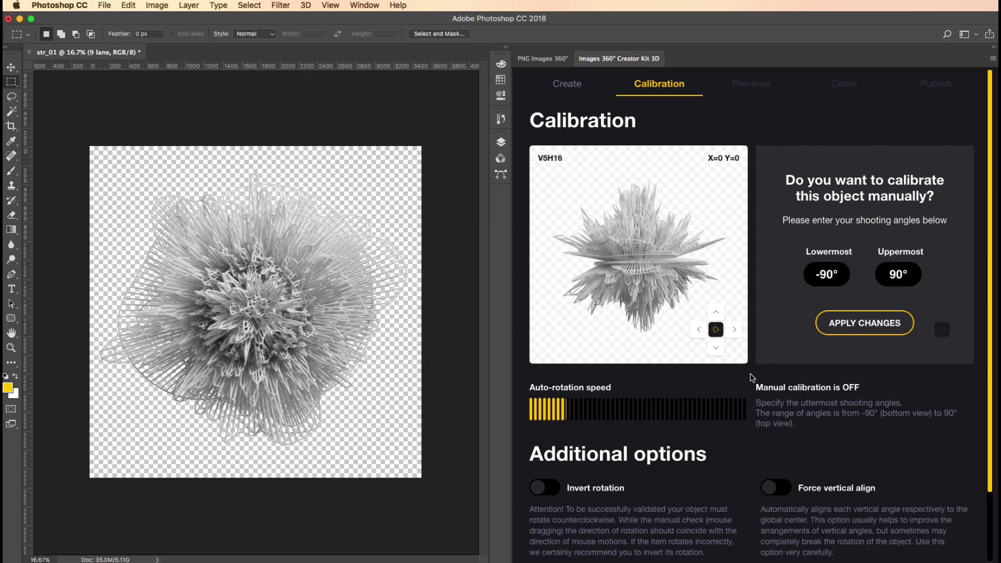
Step: Try Force vertical align while stepping angles, then switch it back off
{"action": "left_click", "coordinate": [779, 488]}
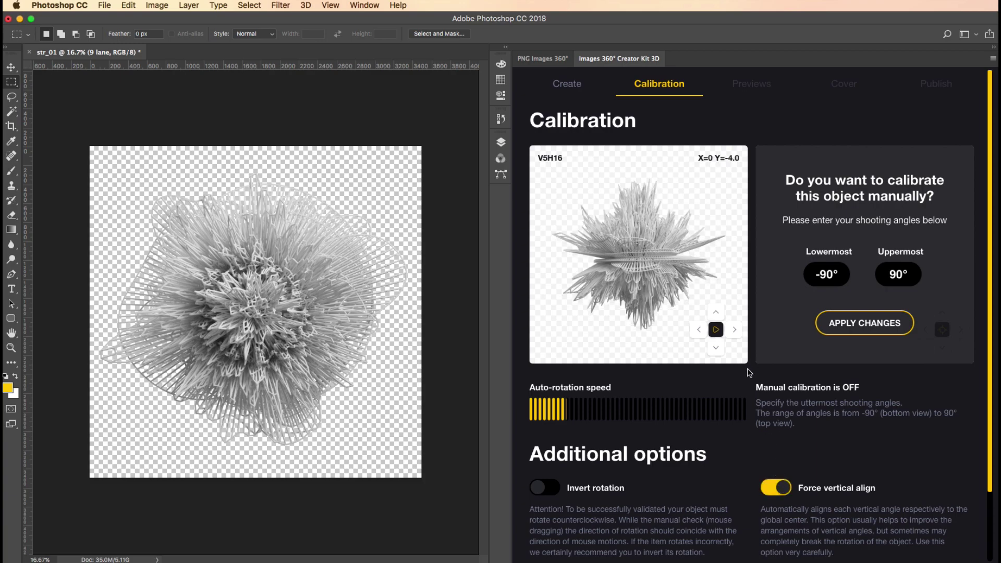
{"action": "left_click", "coordinate": [715, 348]}
{"action": "left_click", "coordinate": [717, 349]}
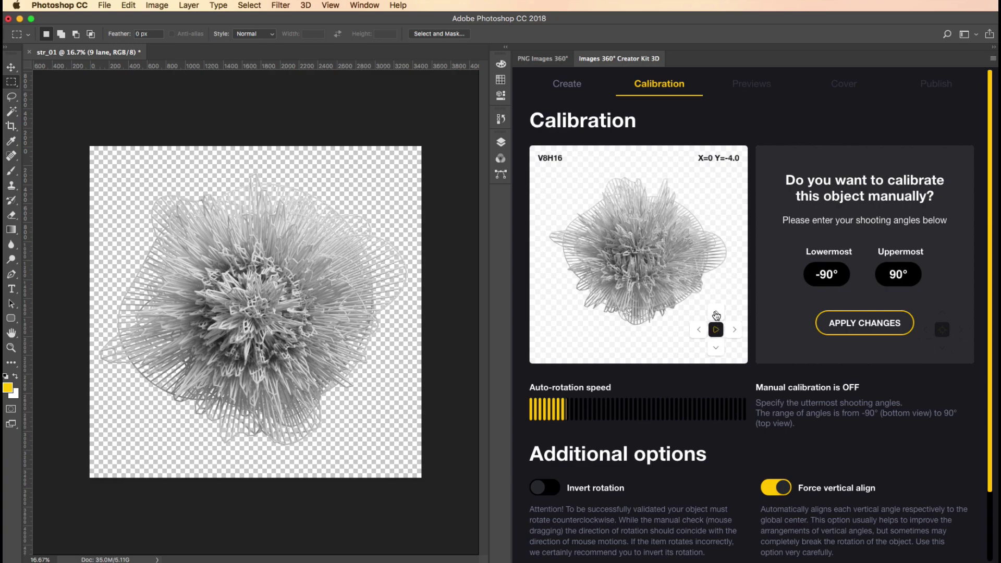
{"action": "left_click", "coordinate": [778, 489]}
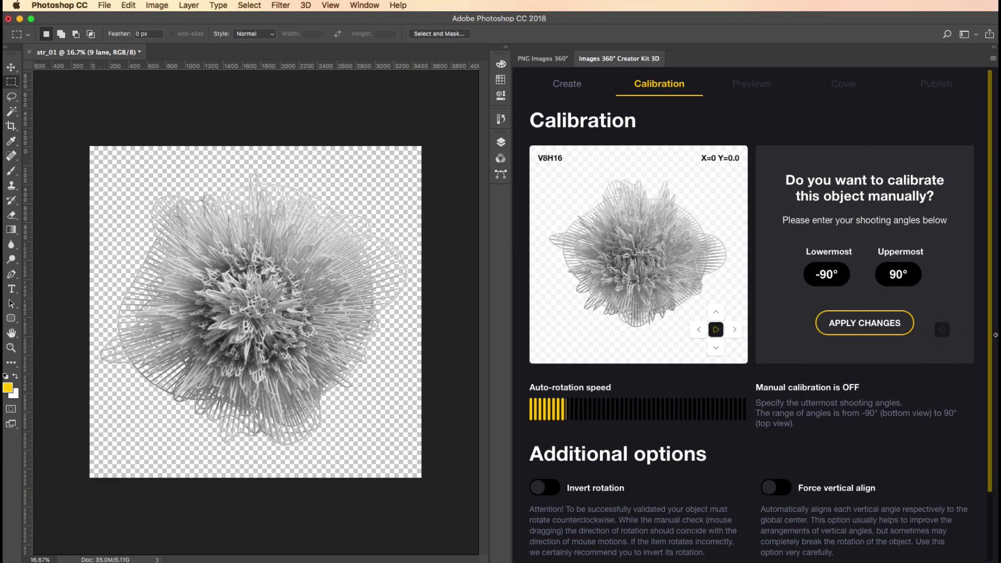
{"action": "scroll", "coordinate": [991, 334], "scroll_direction": "down", "scroll_amount": 3}
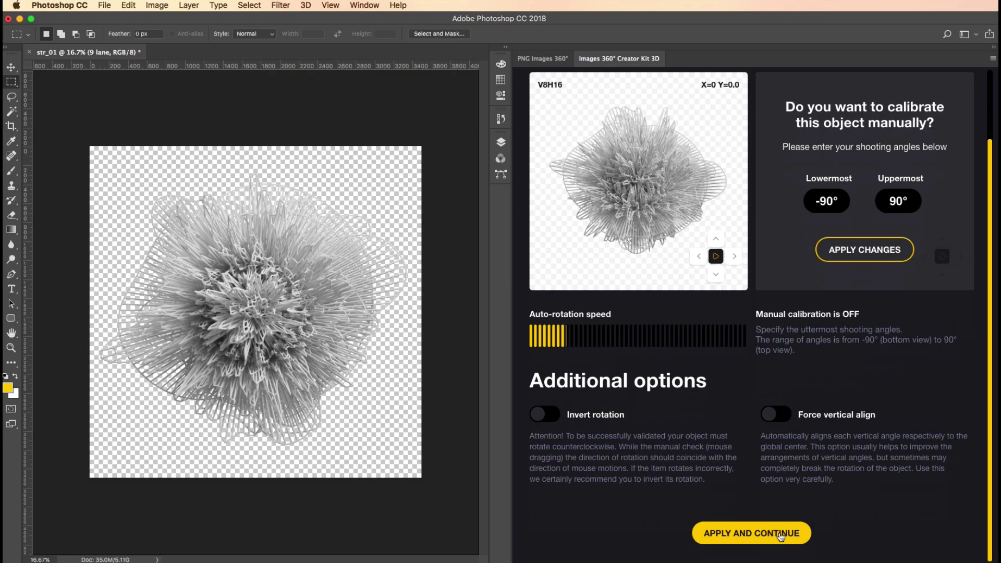
{"action": "left_click_drag", "start_coordinate": [987, 317], "coordinate": [928, 272]}
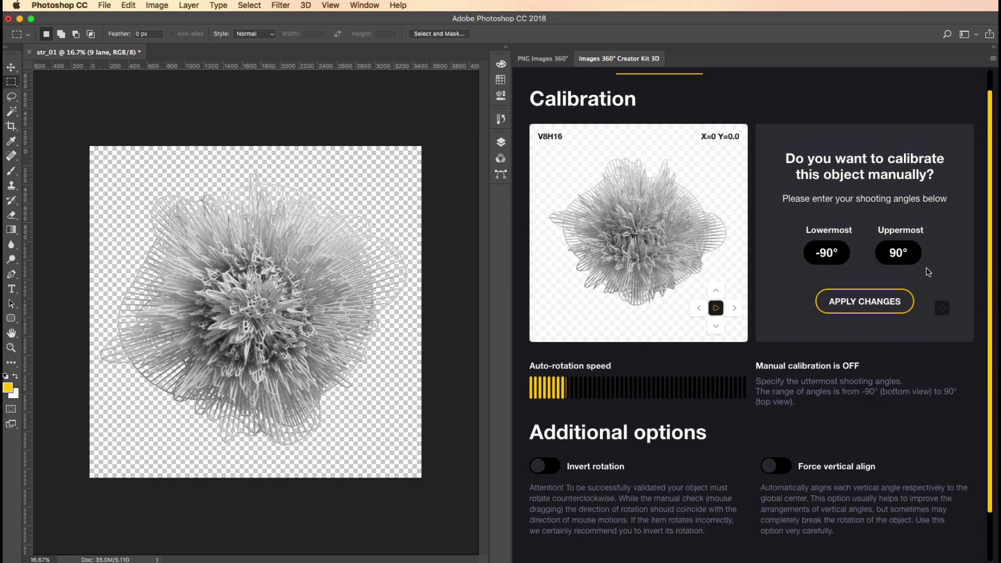
{"action": "left_click", "coordinate": [865, 301]}
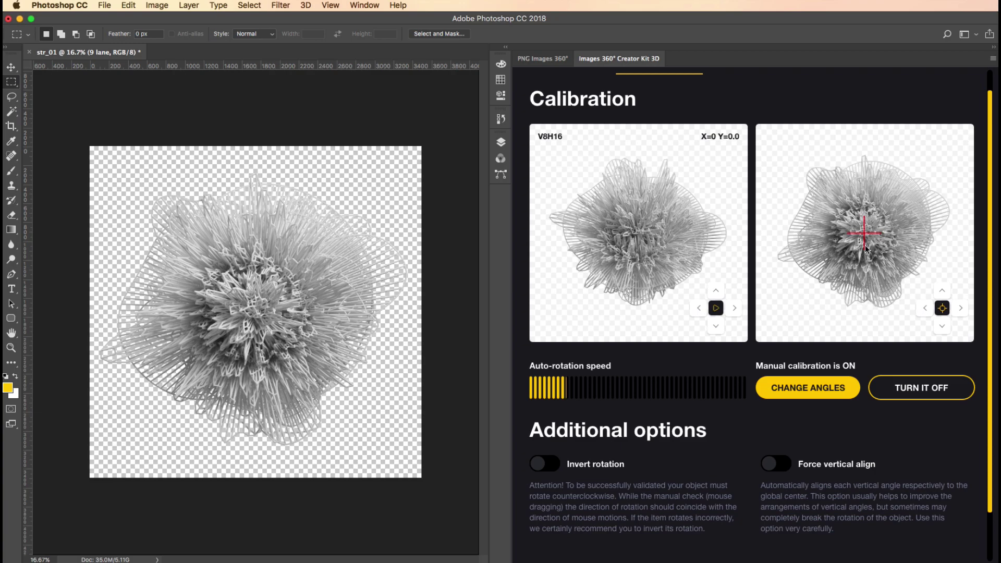
{"action": "mouse_move", "coordinate": [865, 246]}
{"action": "left_mouse_down"}
{"action": "mouse_move", "coordinate": [833, 239]}
{"action": "mouse_move", "coordinate": [839, 199]}
{"action": "left_mouse_up"}
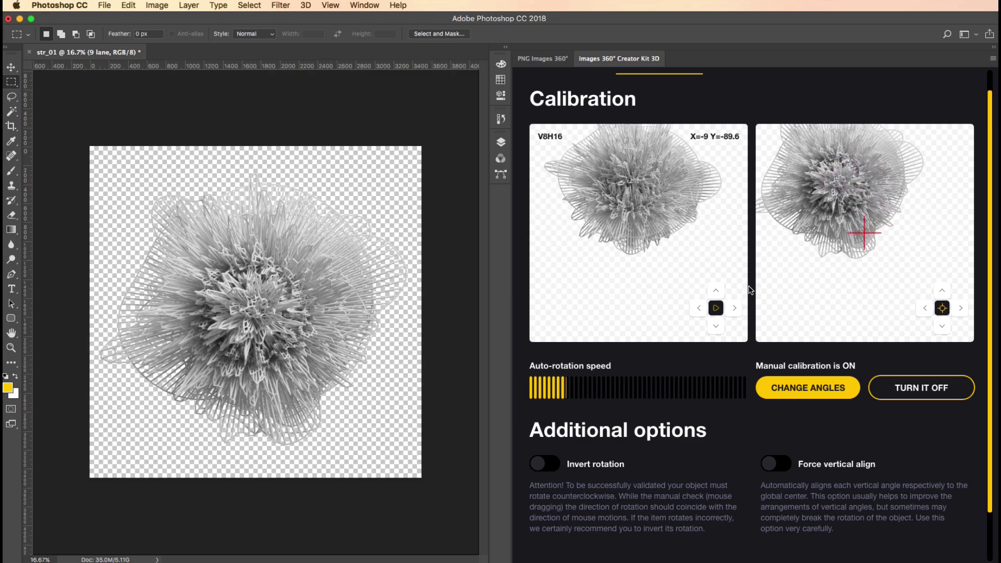
{"action": "left_click", "coordinate": [716, 308]}
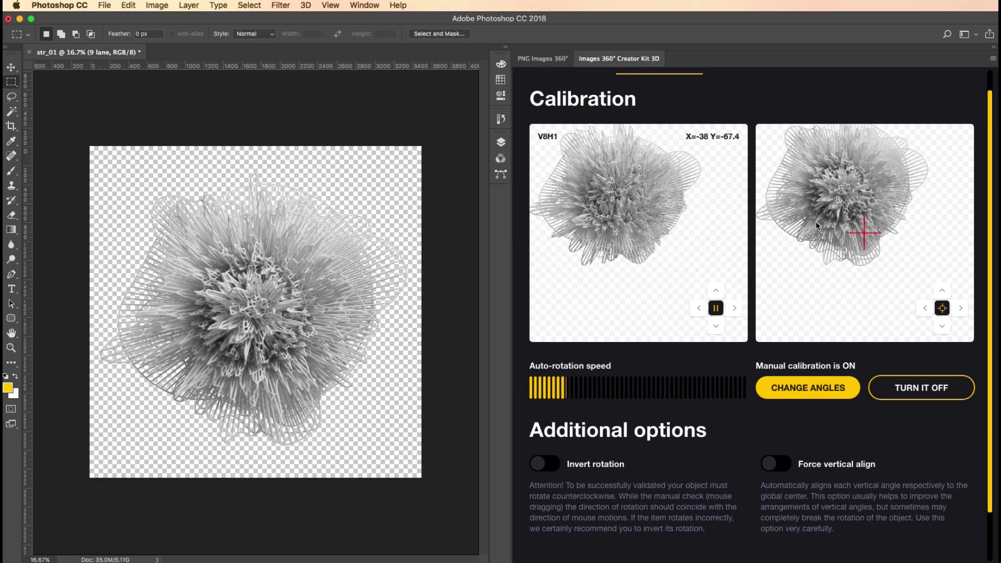
{"action": "left_click_drag", "start_coordinate": [816, 223], "coordinate": [831, 265]}
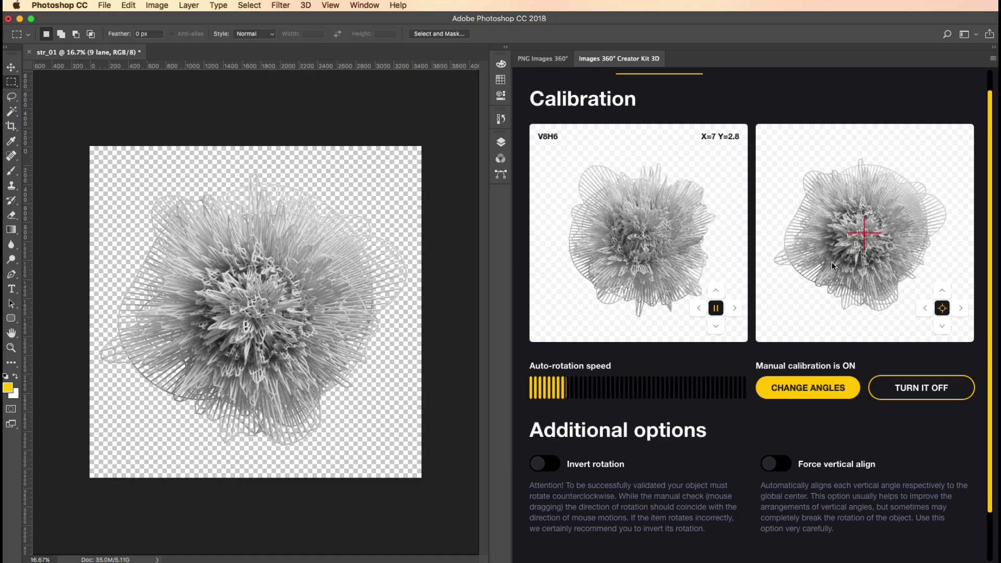
{"action": "mouse_move", "coordinate": [830, 261]}
{"action": "left_mouse_down"}
{"action": "mouse_move", "coordinate": [821, 255]}
{"action": "mouse_move", "coordinate": [820, 267]}
{"action": "mouse_move", "coordinate": [849, 272]}
{"action": "mouse_move", "coordinate": [856, 242]}
{"action": "mouse_move", "coordinate": [840, 232]}
{"action": "mouse_move", "coordinate": [824, 266]}
{"action": "mouse_move", "coordinate": [835, 258]}
{"action": "left_mouse_up"}
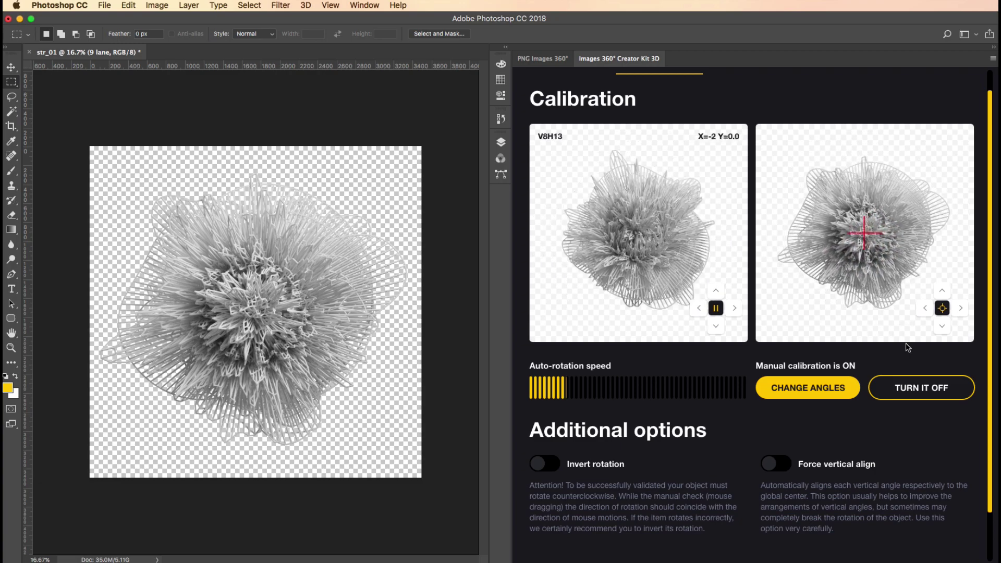
{"action": "left_click", "coordinate": [915, 386]}
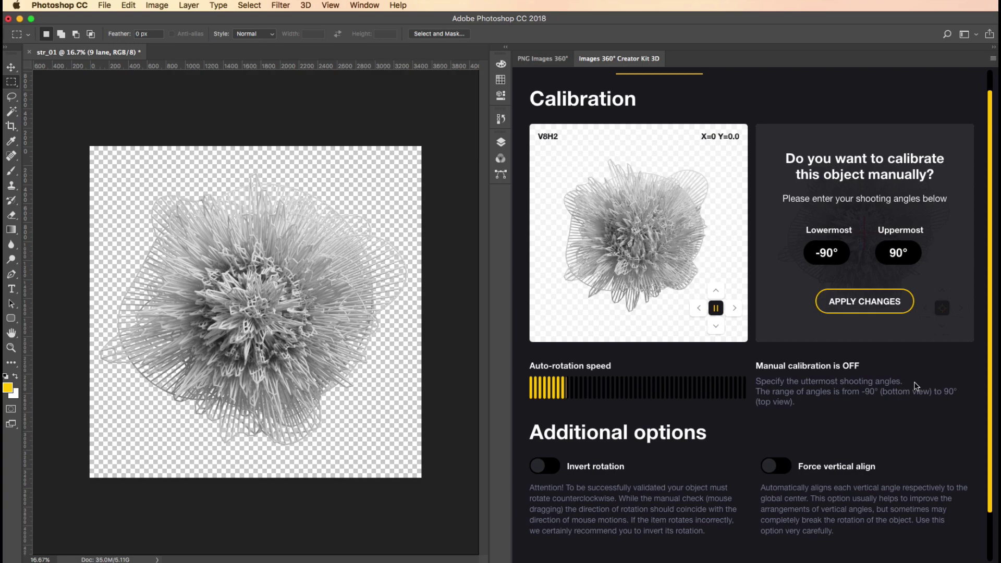
{"action": "scroll", "coordinate": [881, 469], "scroll_direction": "down", "scroll_amount": 2}
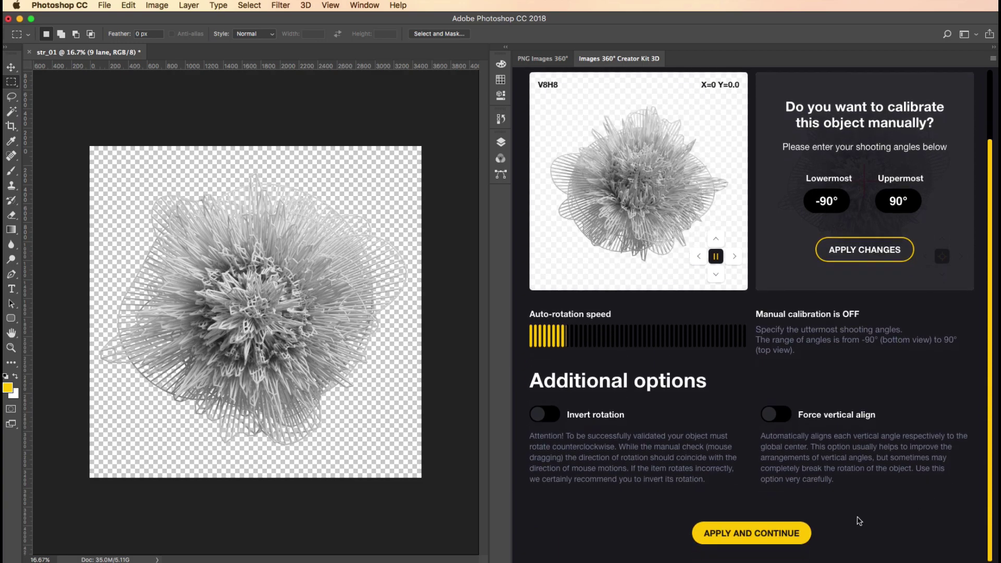
Step: Apply calibration, tilt to view V6H7, and make it the initial view and cover
{"action": "left_click", "coordinate": [784, 532]}
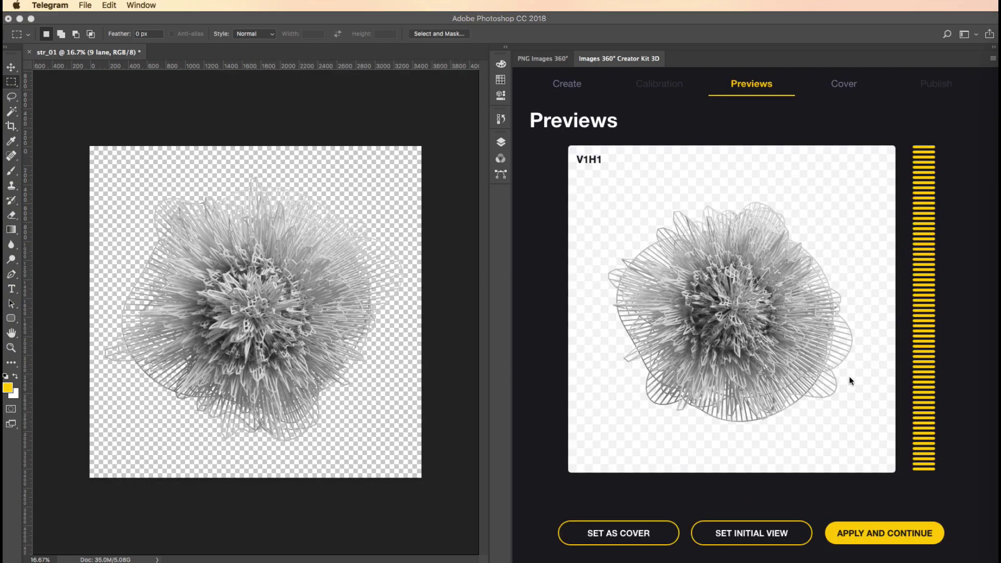
{"action": "left_click", "coordinate": [801, 350]}
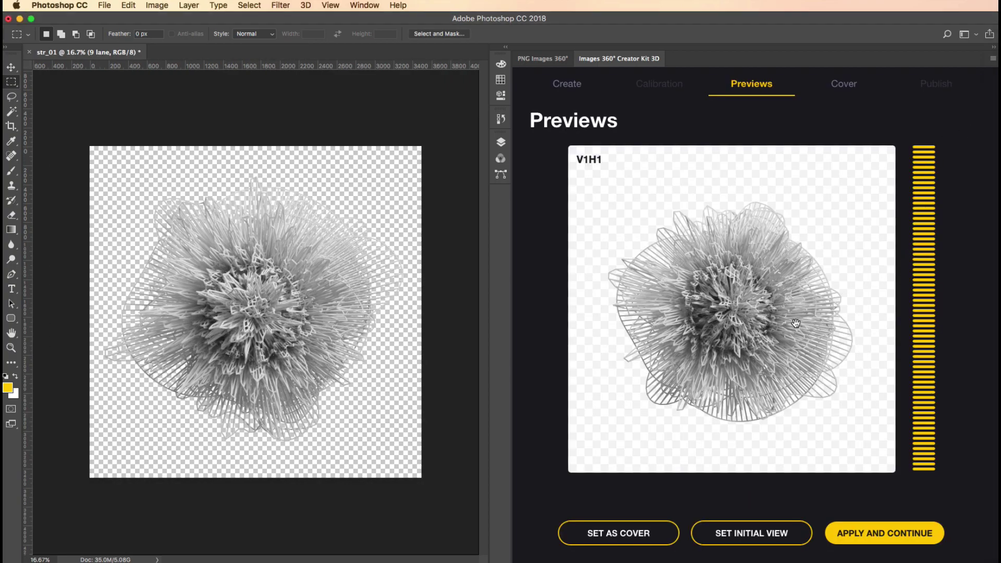
{"action": "mouse_move", "coordinate": [777, 285]}
{"action": "left_mouse_down"}
{"action": "mouse_move", "coordinate": [778, 339]}
{"action": "mouse_move", "coordinate": [718, 348]}
{"action": "mouse_move", "coordinate": [754, 349]}
{"action": "left_mouse_up"}
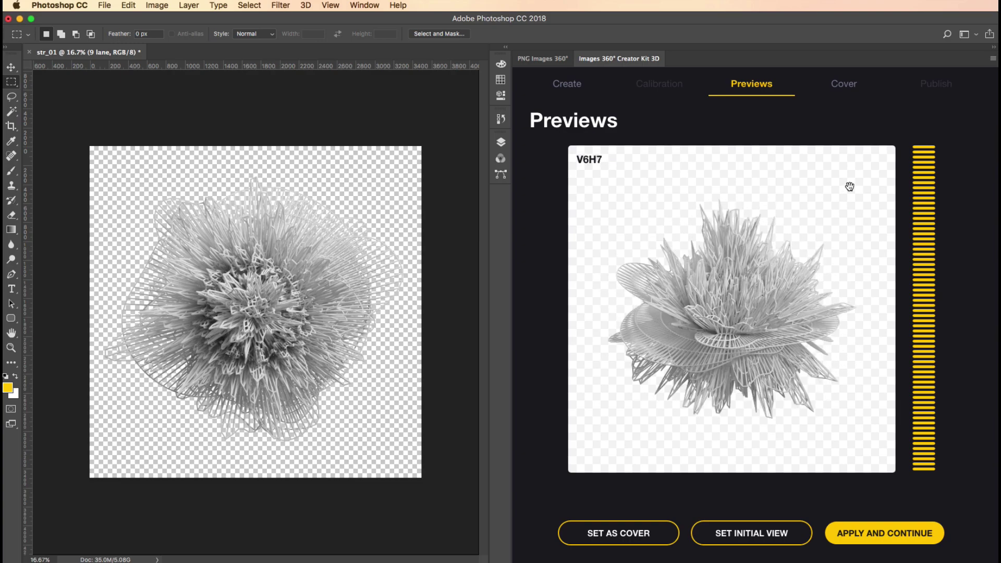
{"action": "mouse_move", "coordinate": [922, 151]}
{"action": "left_mouse_down"}
{"action": "mouse_move", "coordinate": [916, 183]}
{"action": "mouse_move", "coordinate": [922, 165]}
{"action": "left_mouse_up"}
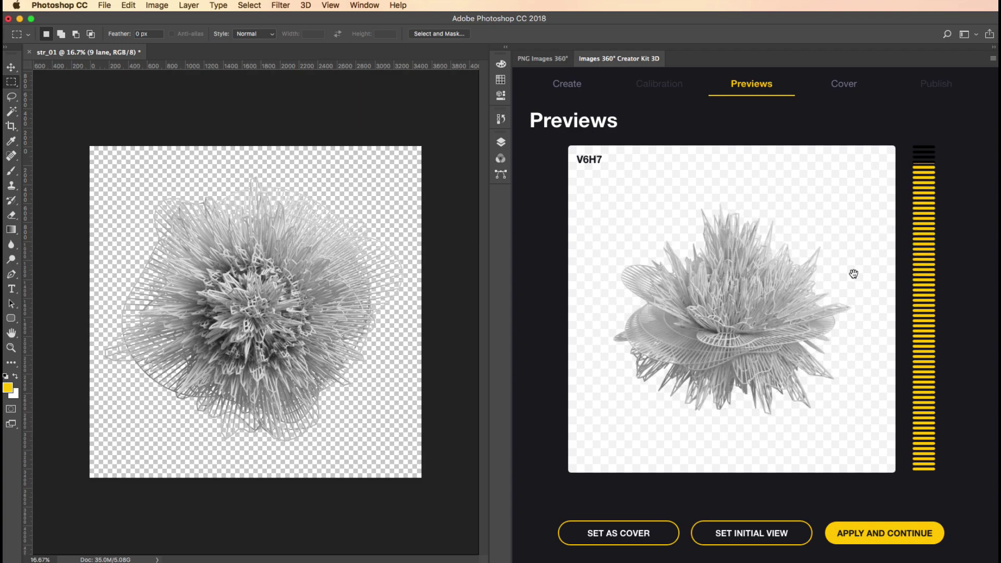
{"action": "left_click", "coordinate": [752, 534]}
{"action": "left_click", "coordinate": [660, 534]}
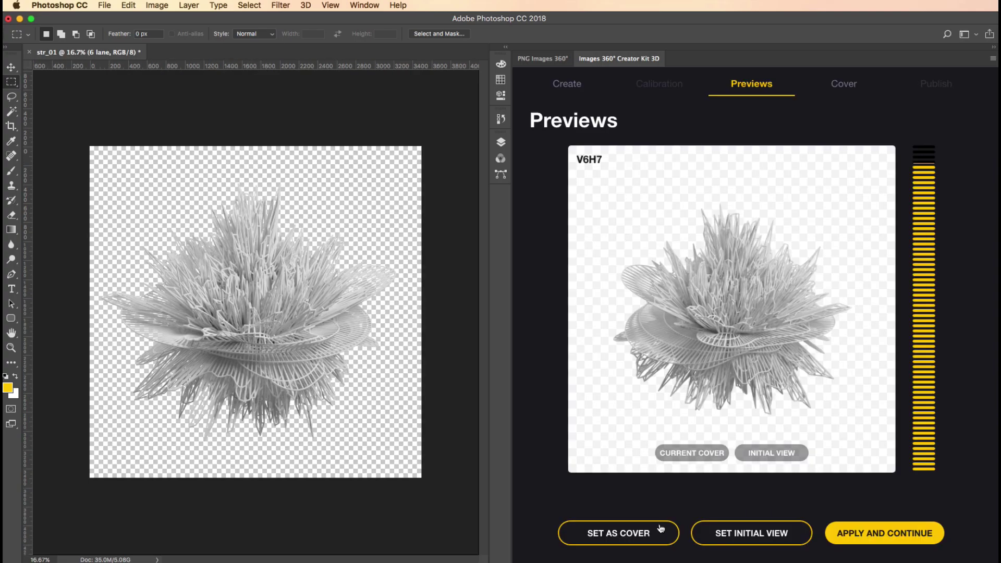
Step: Resize the cover thumbnail to 177 x 156 and start exporting the project
{"action": "left_click", "coordinate": [839, 84]}
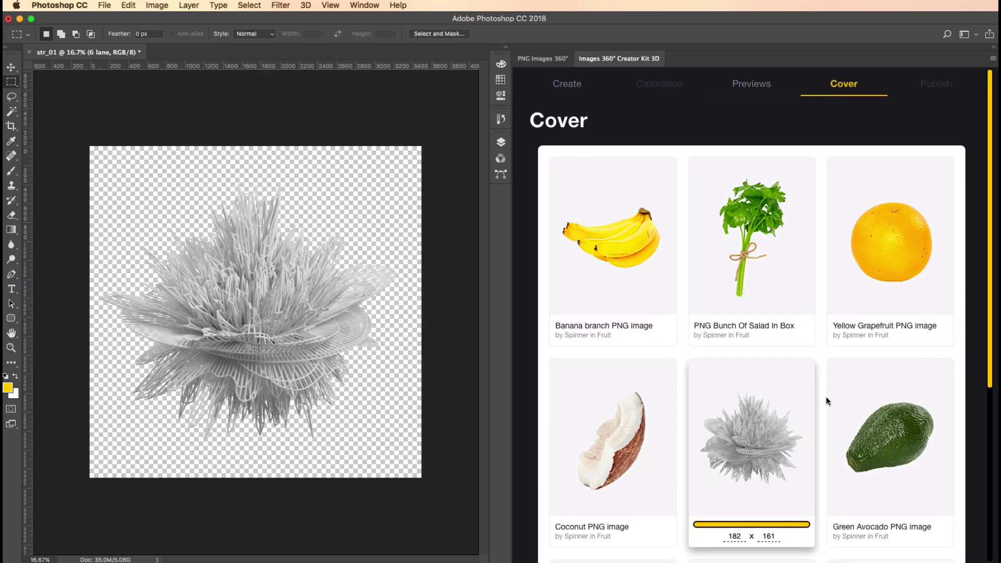
{"action": "left_click_drag", "start_coordinate": [986, 348], "coordinate": [985, 440]}
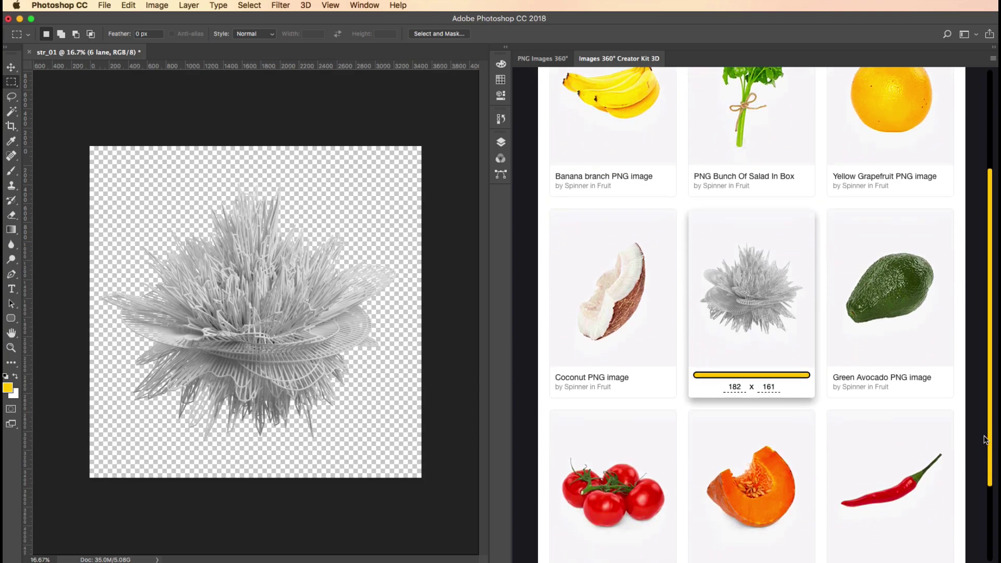
{"action": "left_click_drag", "start_coordinate": [806, 376], "coordinate": [802, 377]}
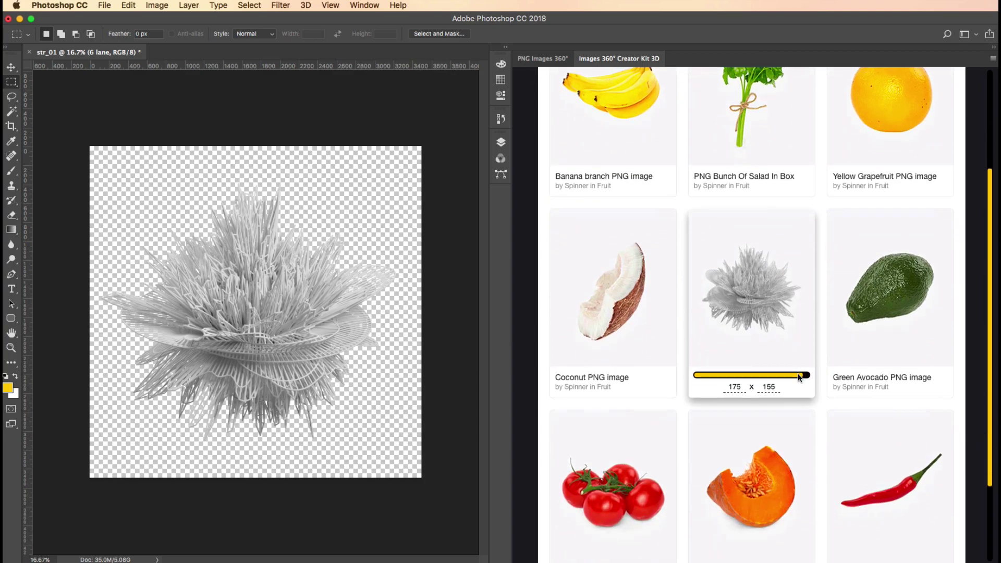
{"action": "scroll", "coordinate": [813, 395], "scroll_direction": "down", "scroll_amount": 3}
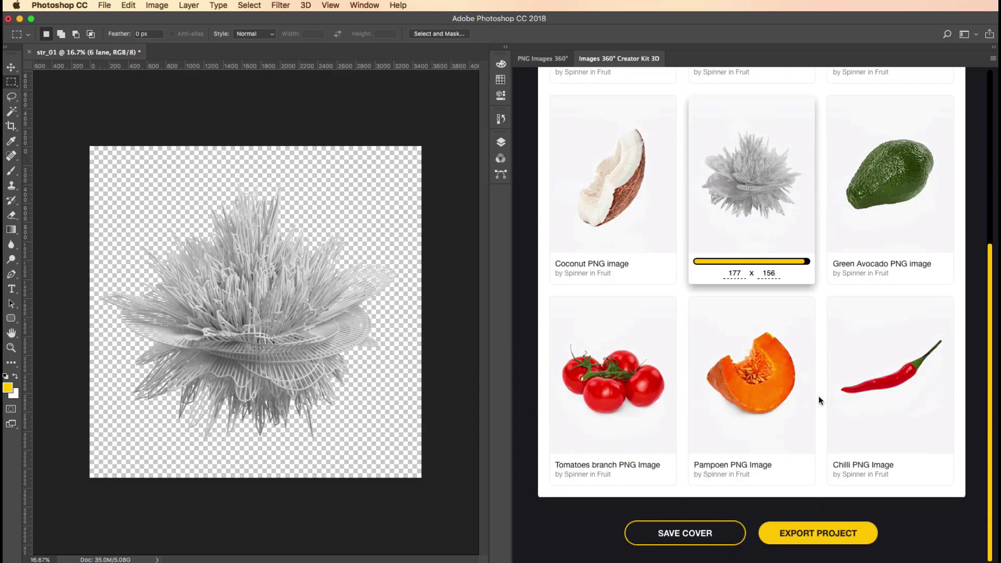
{"action": "left_click", "coordinate": [789, 531]}
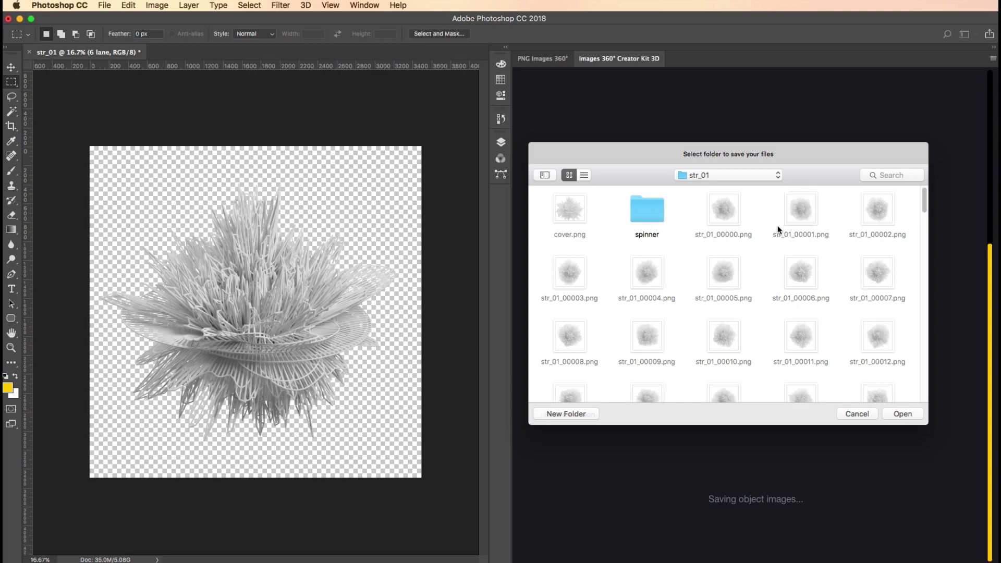
Step: Go up to the abstract-form folder and copy the str_01 folder name
{"action": "key", "text": "super+Up"}
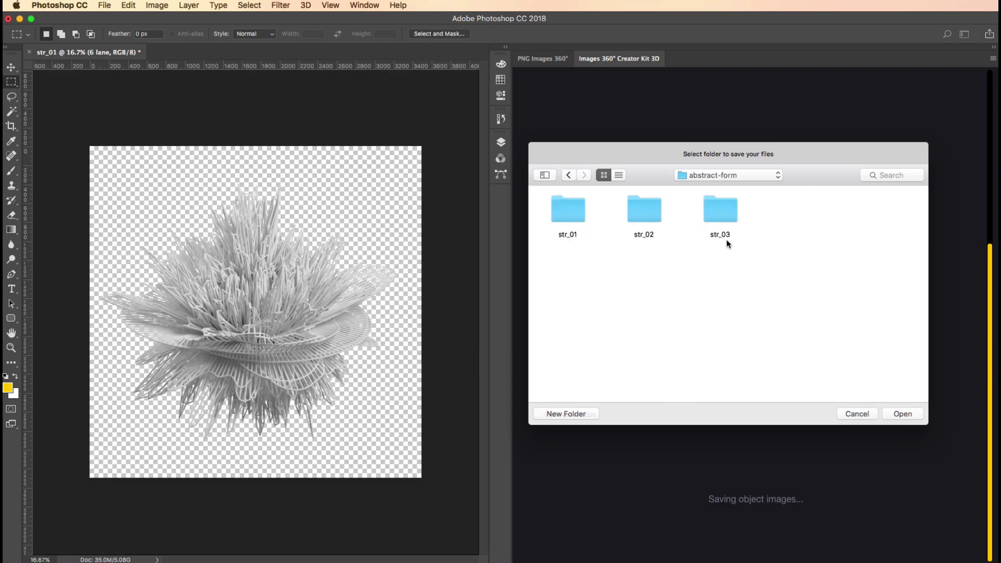
{"action": "right_click", "coordinate": [581, 218]}
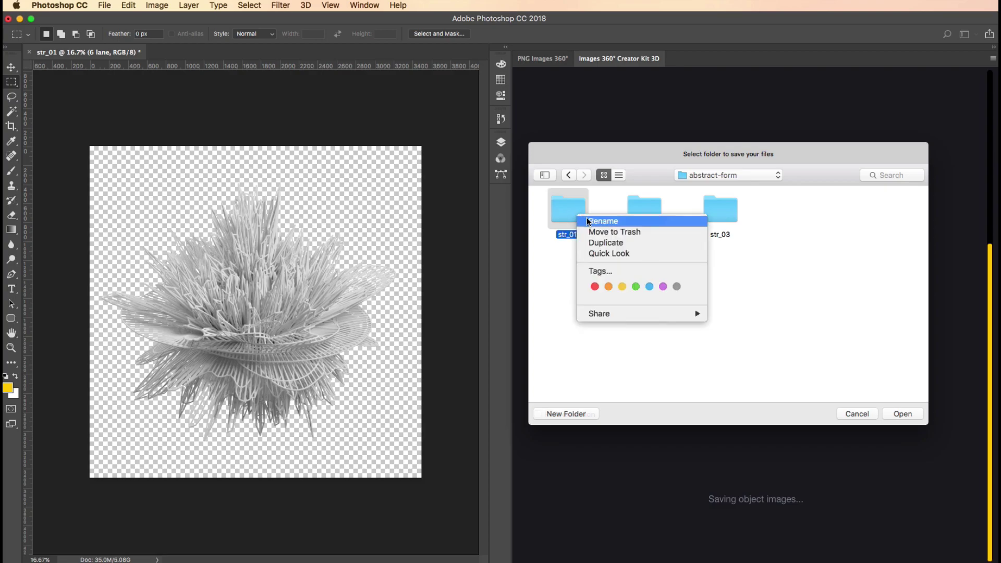
{"action": "left_click", "coordinate": [587, 221]}
{"action": "right_click", "coordinate": [568, 234]}
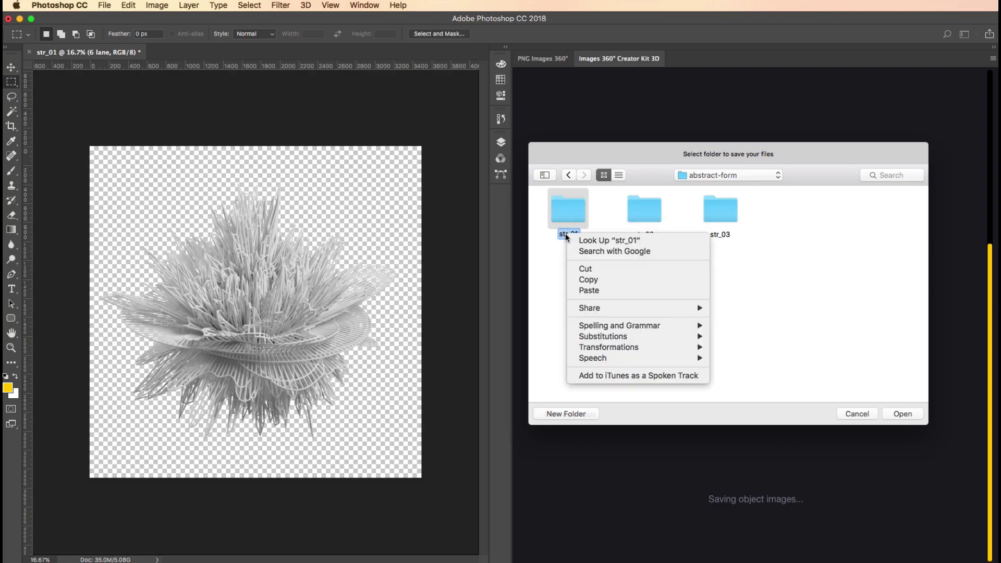
{"action": "left_click", "coordinate": [587, 279]}
Step: Create a new folder str_01-1 and choose it as the export destination
{"action": "left_click", "coordinate": [582, 409]}
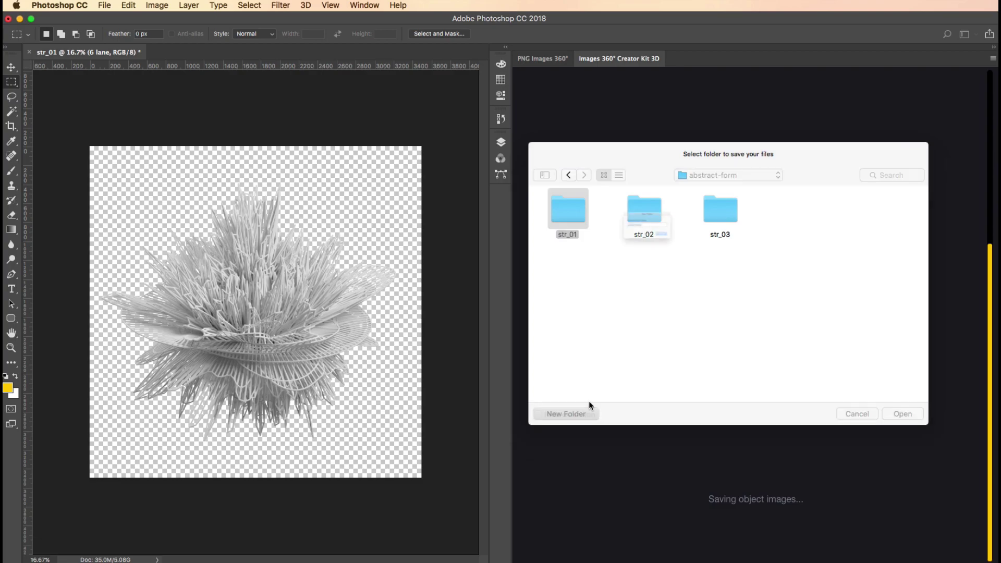
{"action": "right_click", "coordinate": [645, 223]}
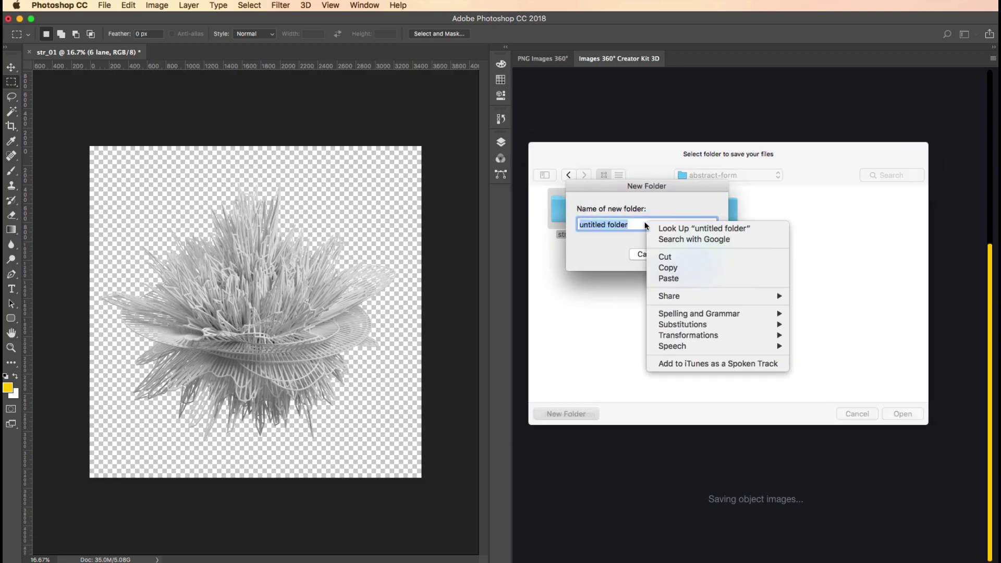
{"action": "left_click", "coordinate": [663, 277]}
{"action": "type", "text": "-1"}
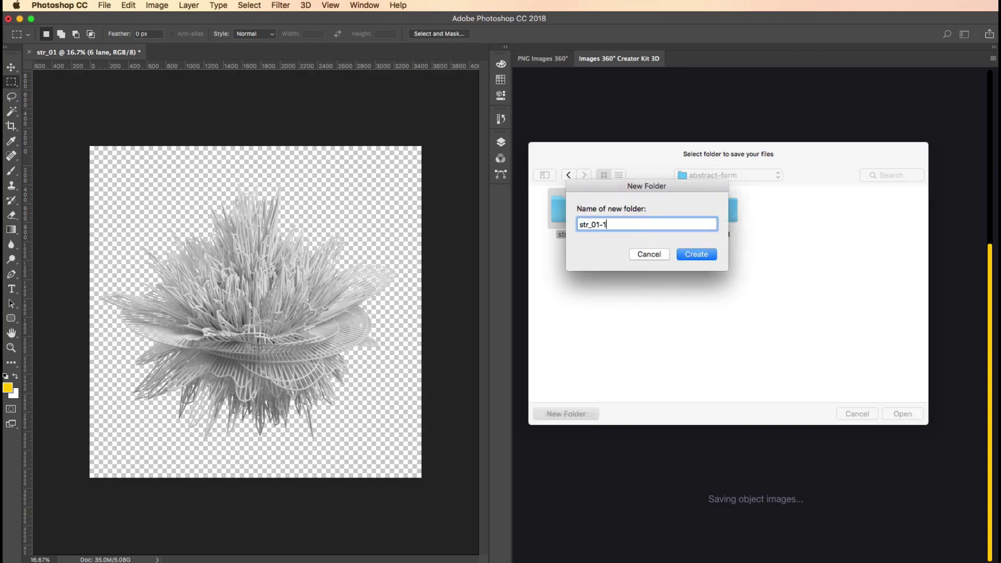
{"action": "key", "text": "Return"}
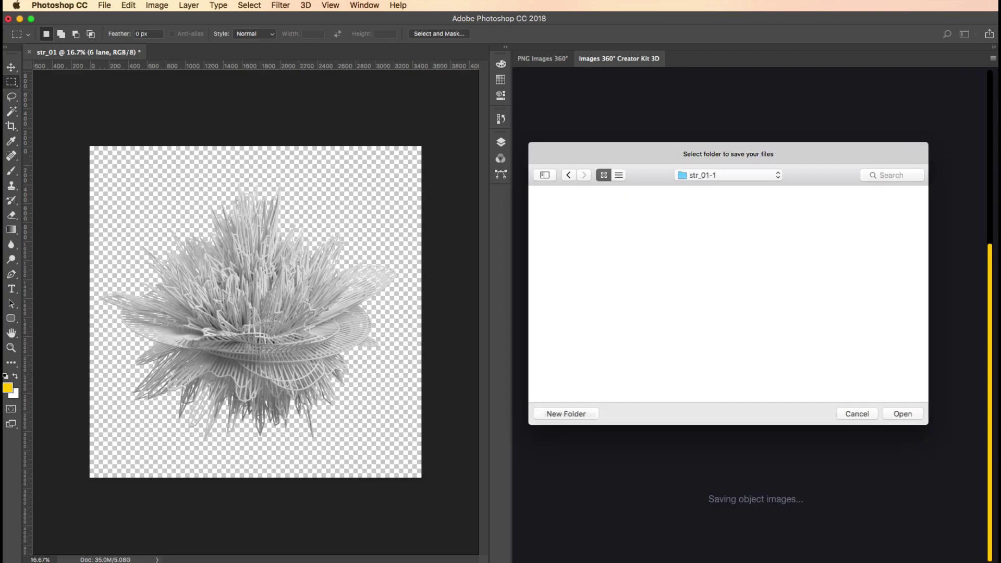
{"action": "left_click", "coordinate": [902, 413]}
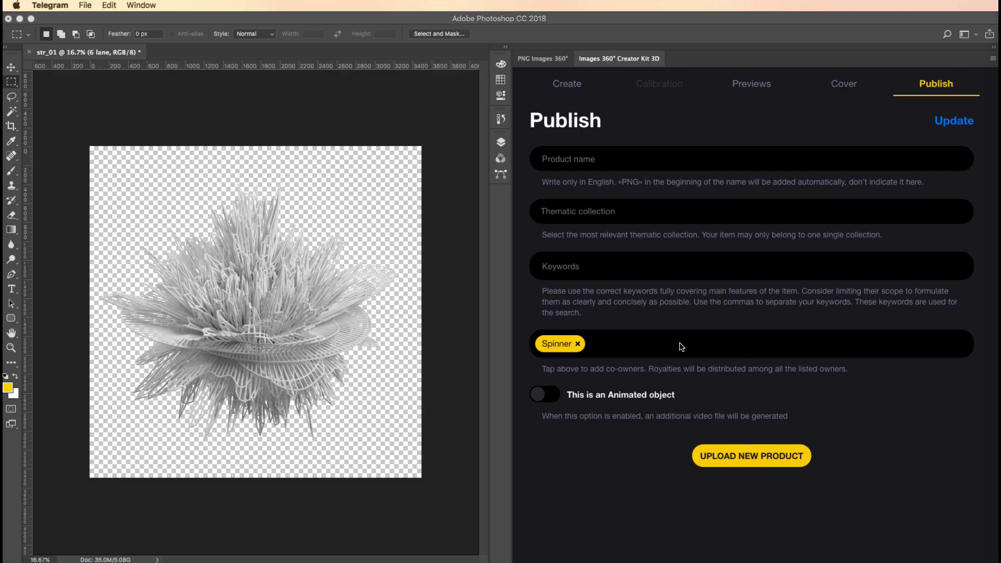
Step: Name the product Abstract Form and choose the Abstract Forms thematic collection
{"action": "left_click", "coordinate": [587, 156]}
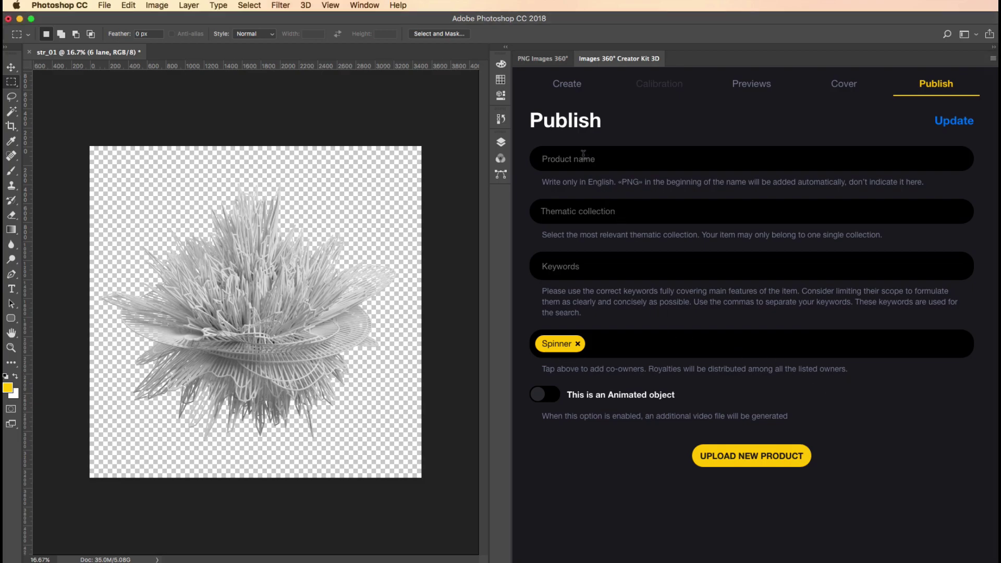
{"action": "type", "text": "Abstract "}
{"action": "type", "text": "Form"}
{"action": "left_click", "coordinate": [565, 215]}
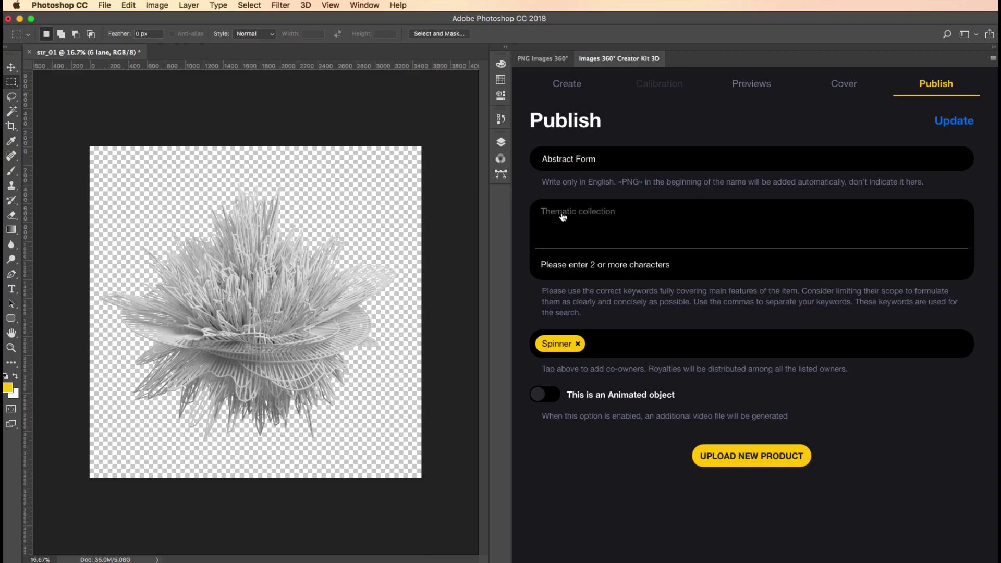
{"action": "type", "text": "ab"}
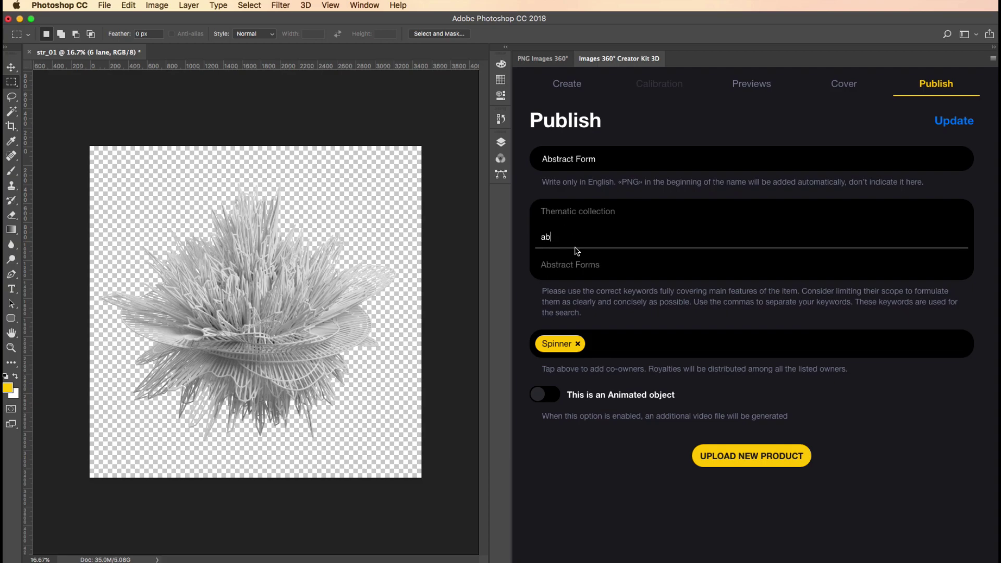
{"action": "left_click", "coordinate": [575, 267]}
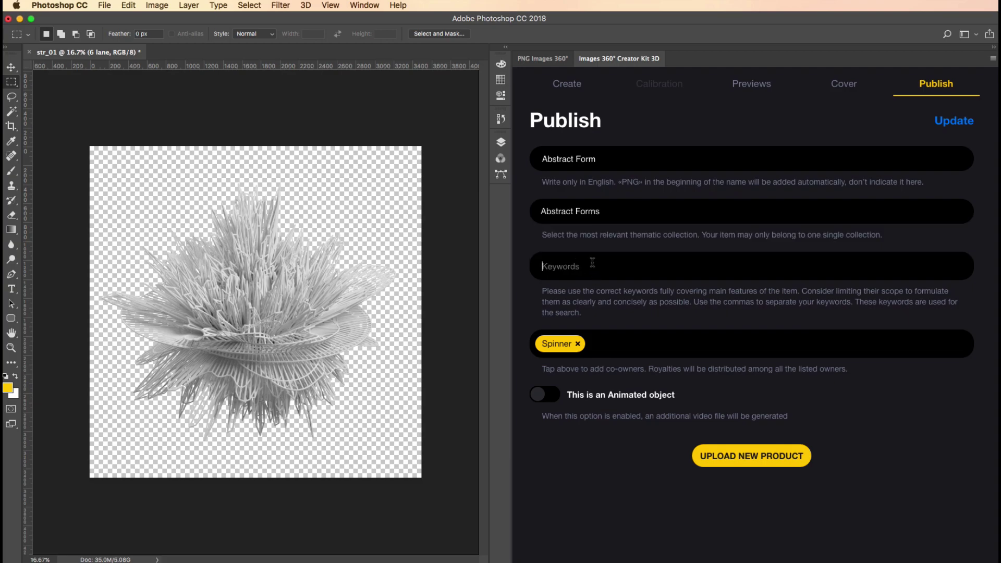
Step: Replace the existing co-owner with a different suggested account
{"action": "left_click", "coordinate": [592, 262]}
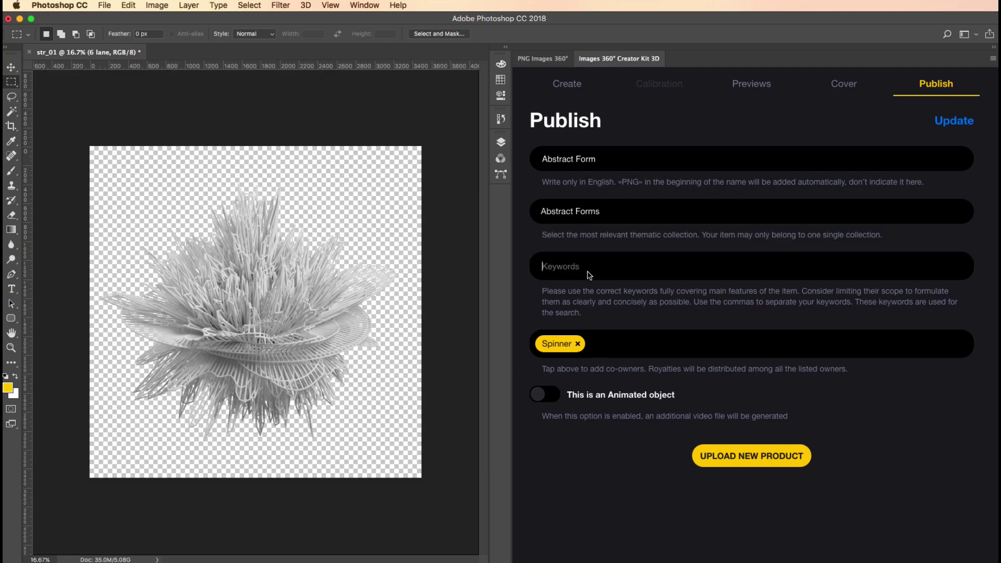
{"action": "left_click", "coordinate": [577, 344]}
{"action": "type", "text": "Heroobject"}
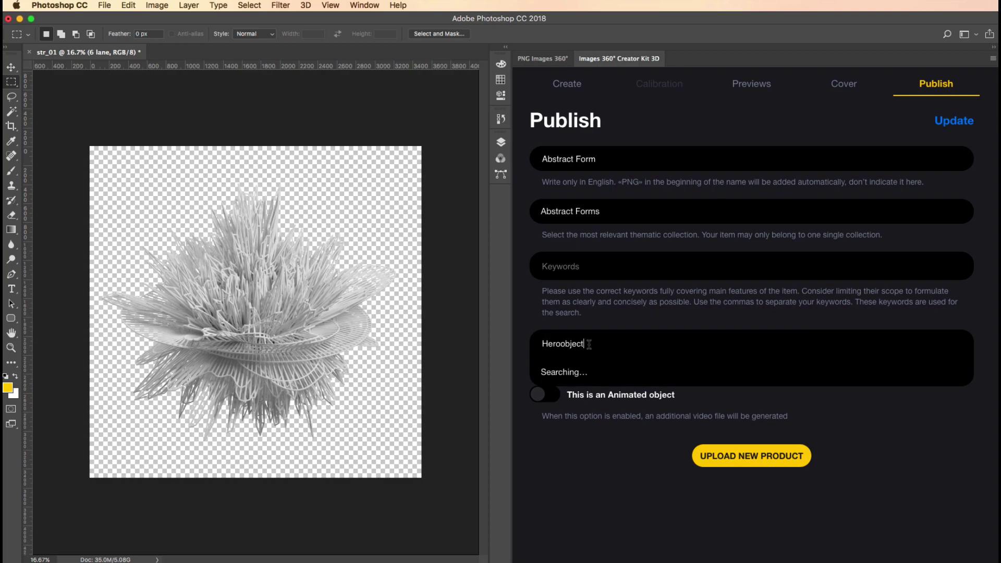
{"action": "left_click", "coordinate": [568, 372]}
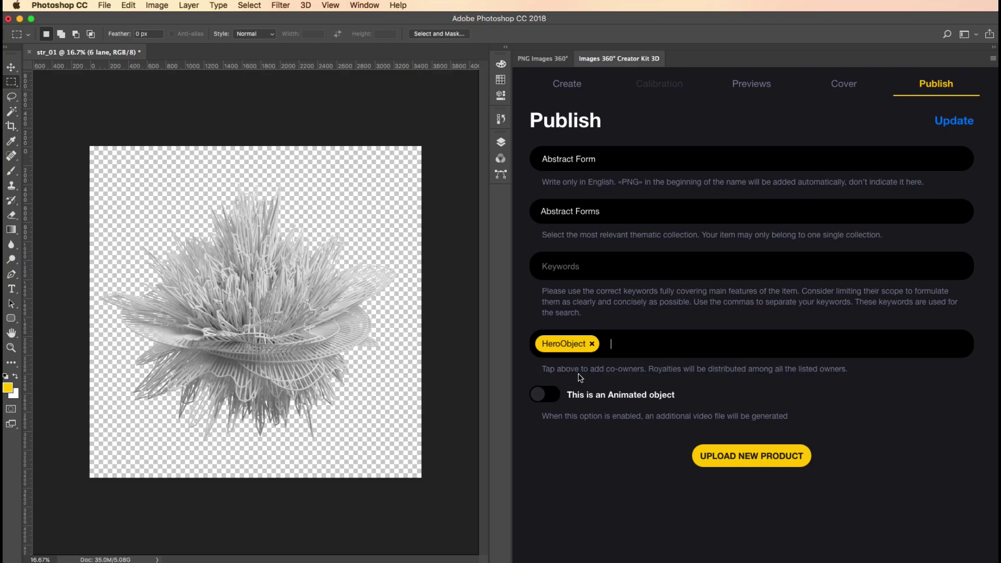
Step: Paste the prepared keyword list and add 'wire' as the final keyword
{"action": "left_click", "coordinate": [579, 264]}
{"action": "key", "text": "ctrl+v"}
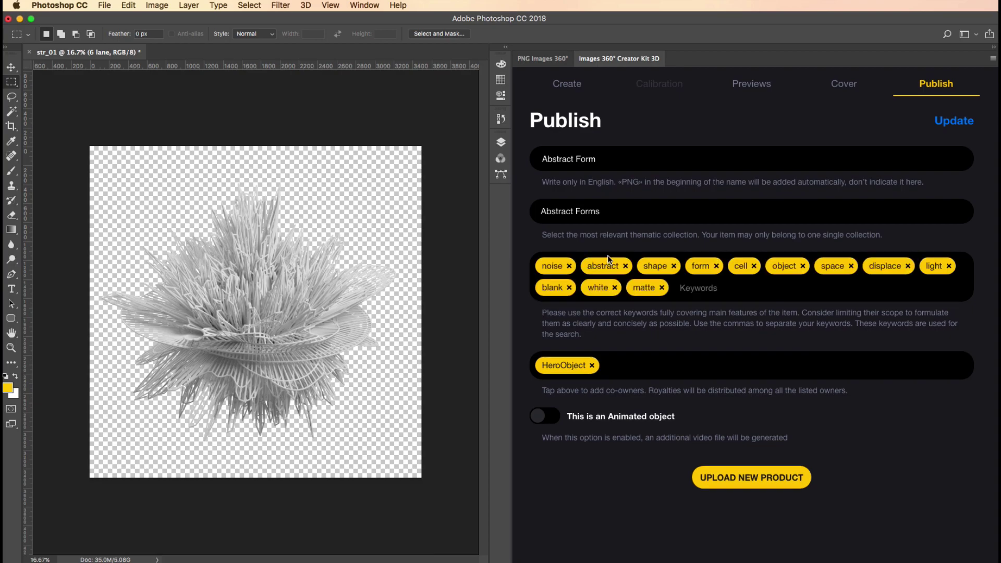
{"action": "type", "text": "wire"}
{"action": "key", "text": "Return"}
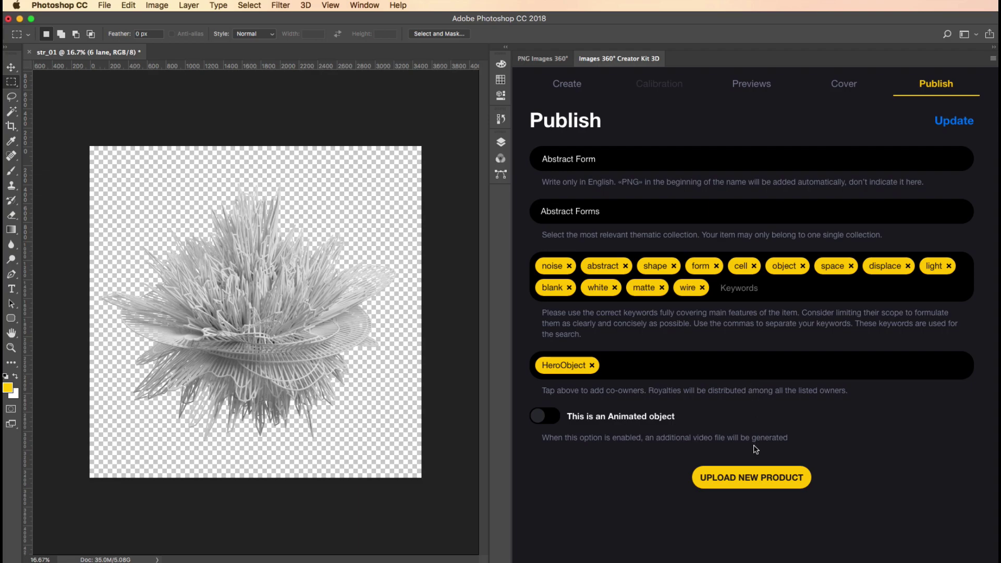
Step: Upload the Abstract Form product to the Images 360° server
{"action": "left_click", "coordinate": [746, 480]}
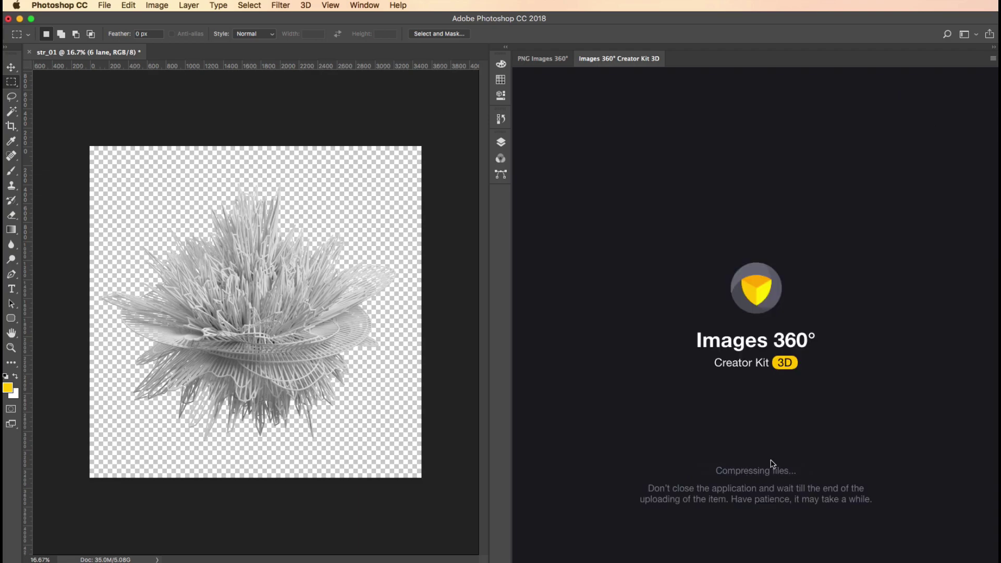